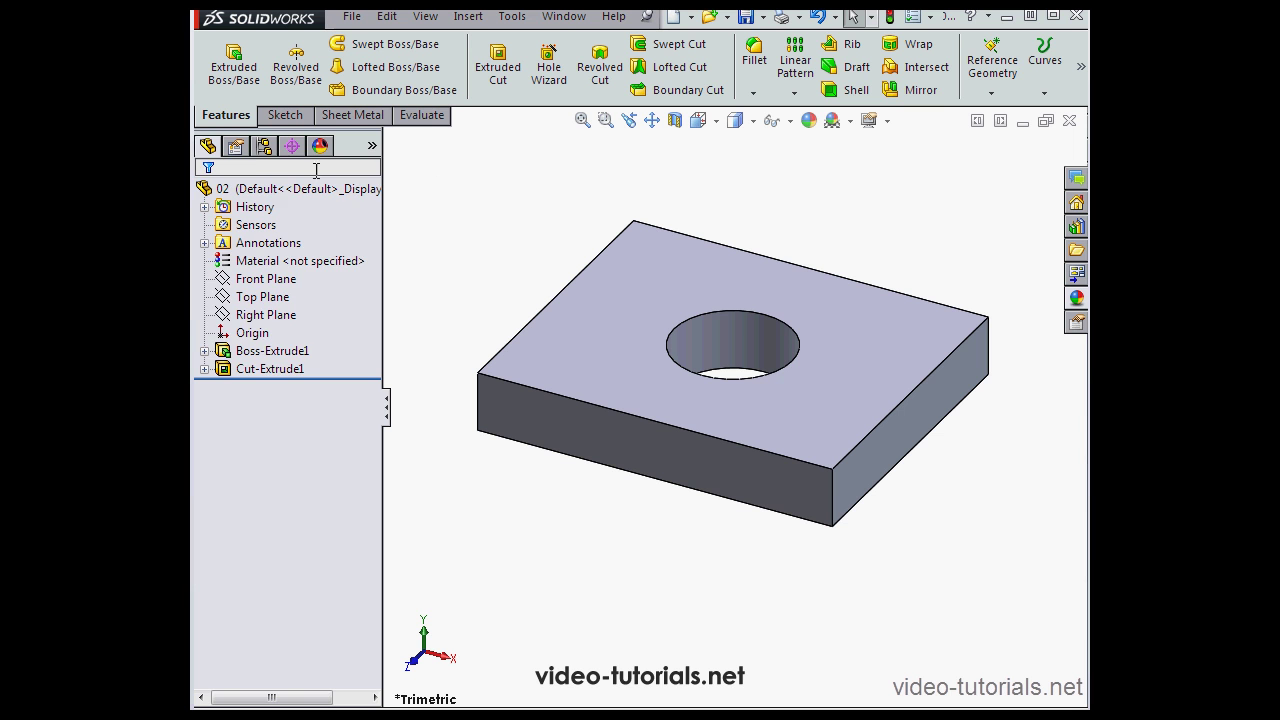
Start a new part configuration named Config01 from the ConfigurationManager
{"action": "left_click", "coordinate": [264, 147]}
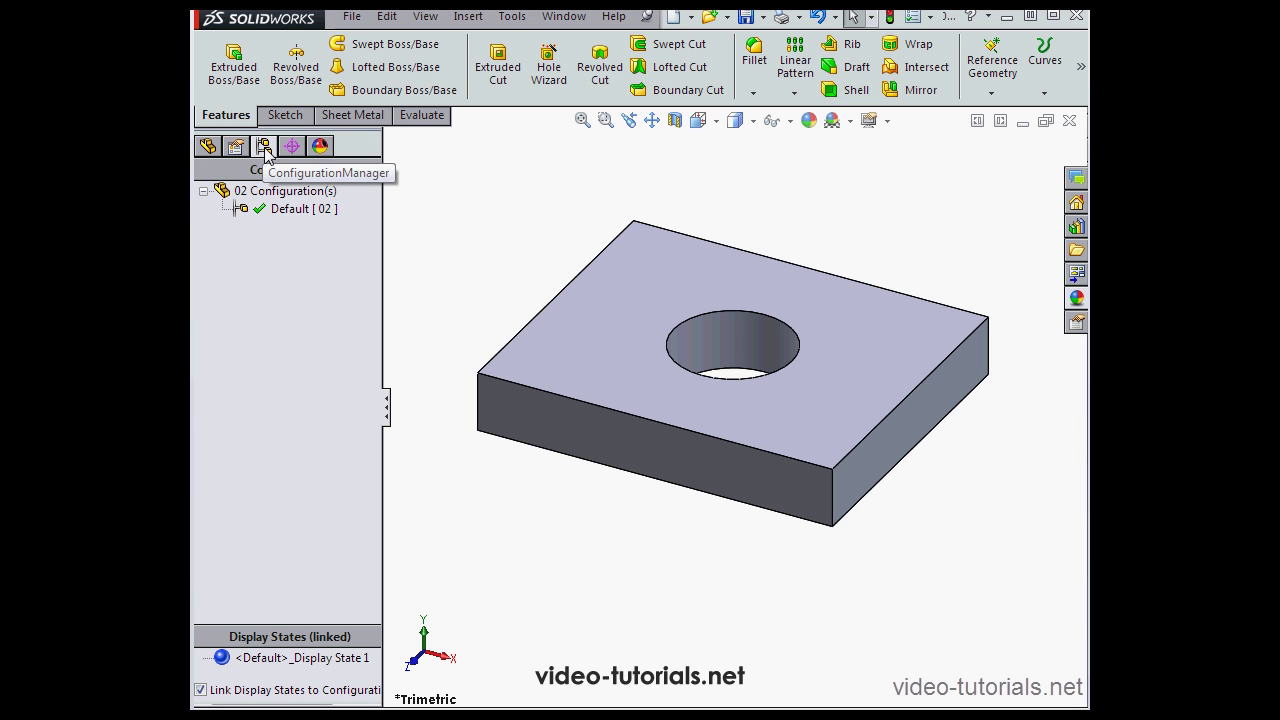
{"action": "left_click", "coordinate": [296, 212]}
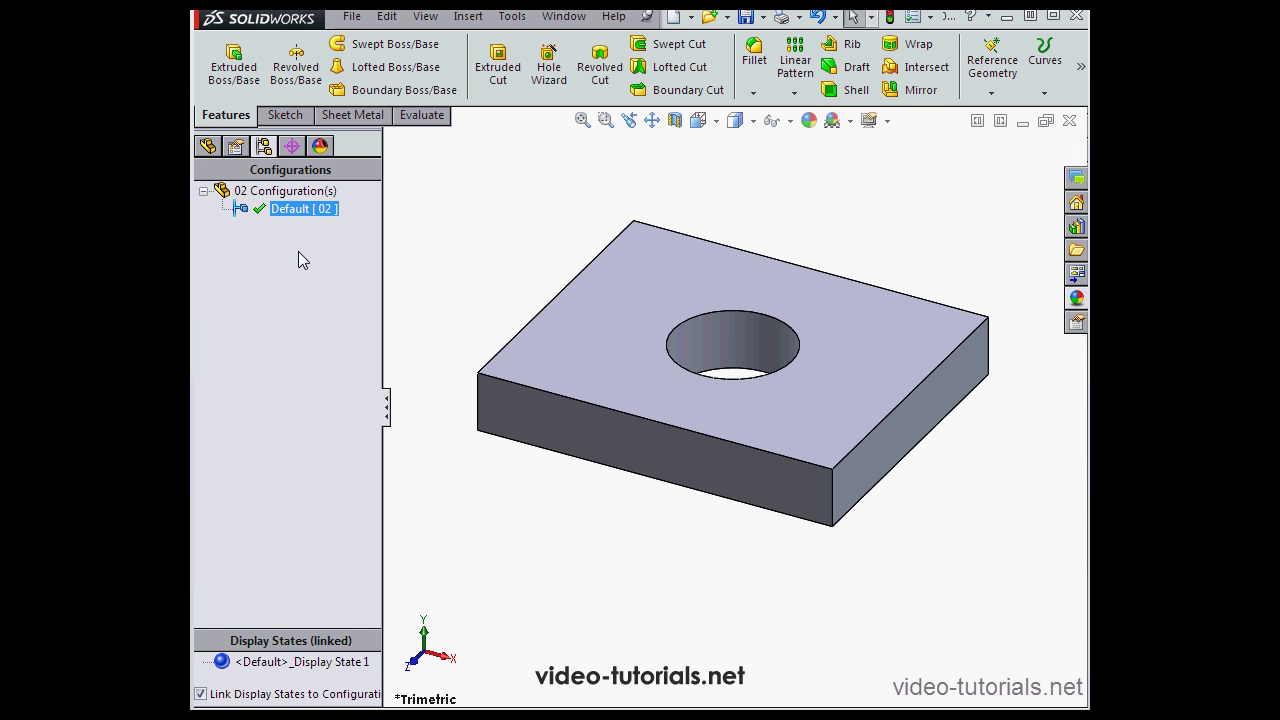
{"action": "left_click", "coordinate": [281, 191]}
{"action": "right_click", "coordinate": [281, 192]}
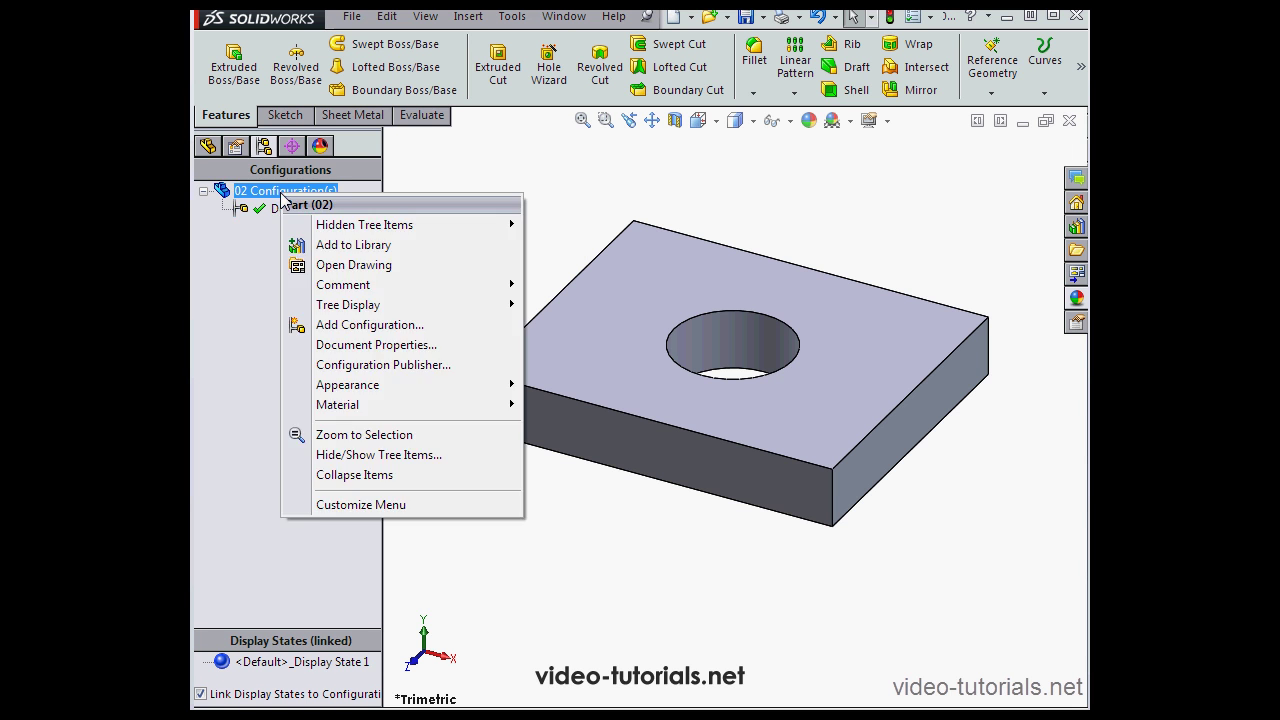
{"action": "left_click", "coordinate": [362, 326]}
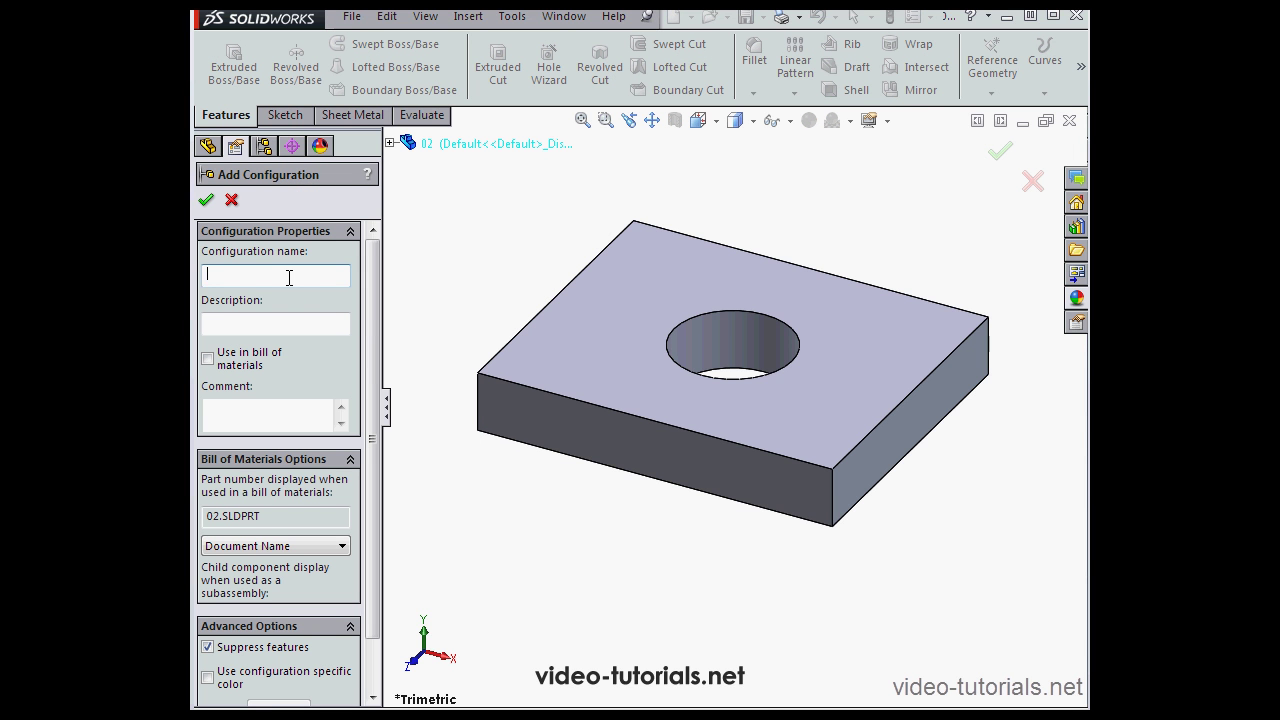
{"action": "type", "text": "Co"}
{"action": "type", "text": "nfig"}
{"action": "type", "text": "01"}
Try the BOM part number options, leaving it set to Document Name
{"action": "left_click", "coordinate": [264, 322]}
{"action": "left_click", "coordinate": [240, 415]}
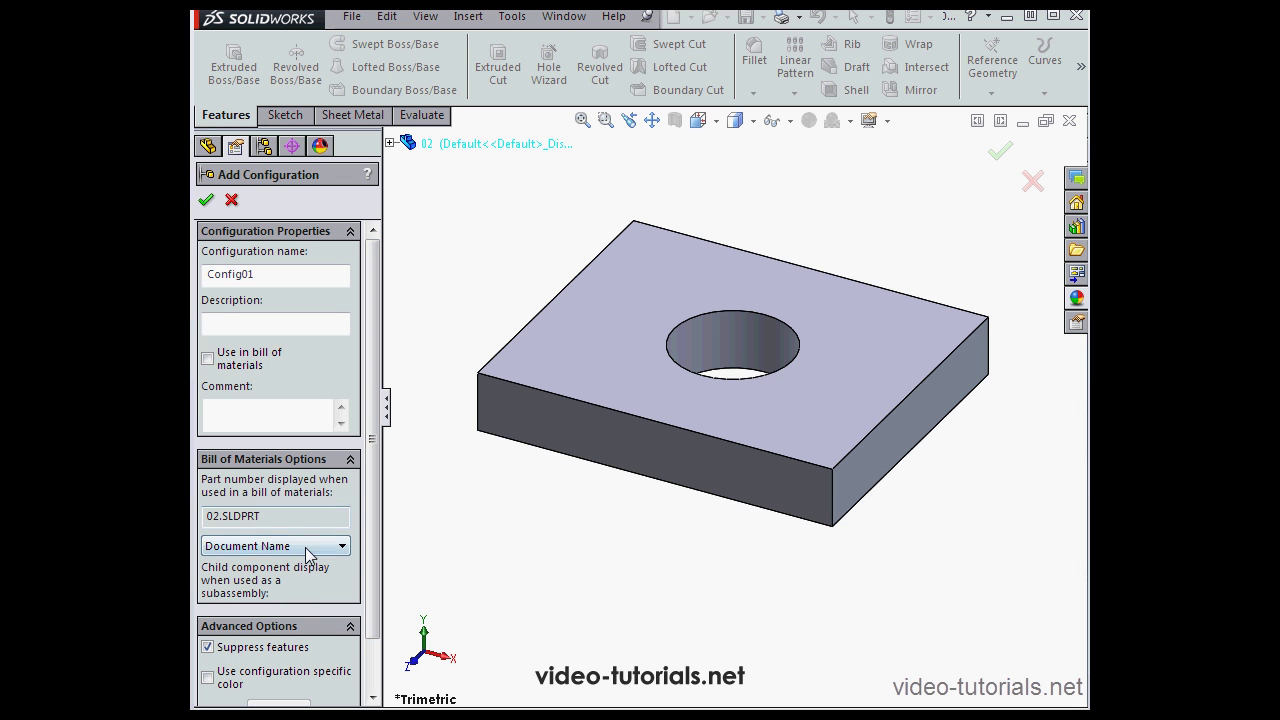
{"action": "left_click", "coordinate": [343, 548]}
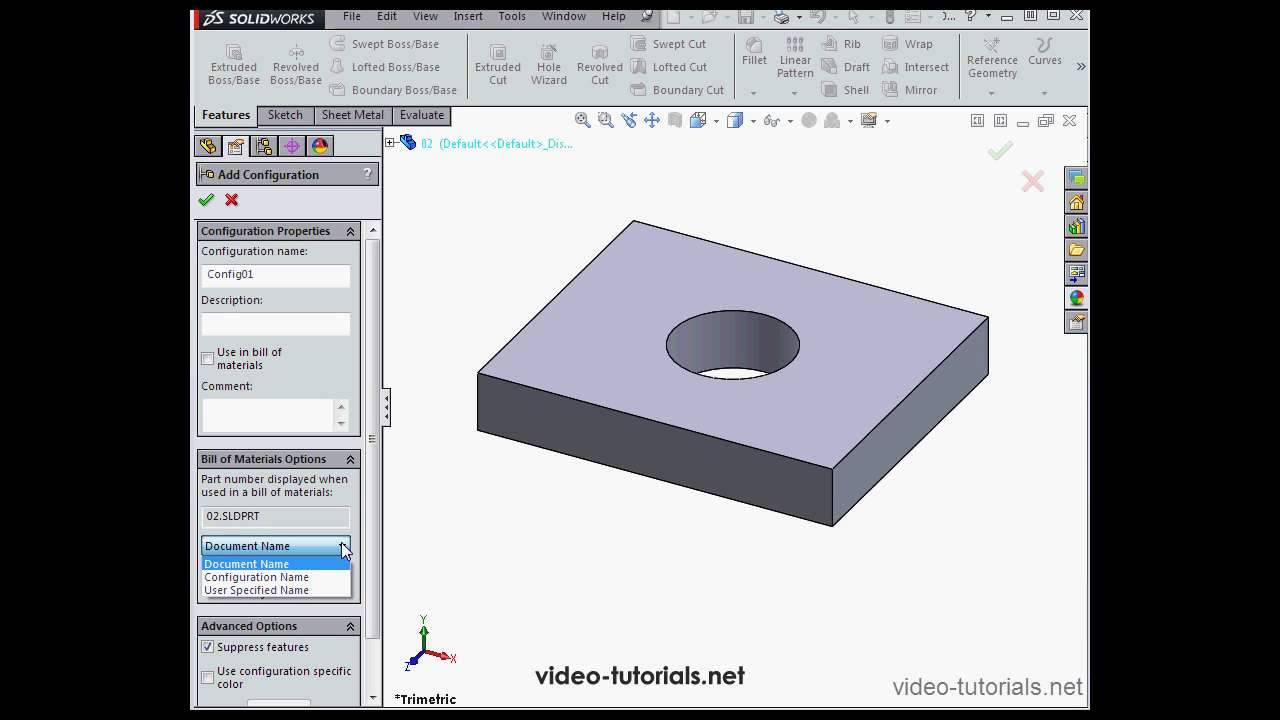
{"action": "left_click", "coordinate": [296, 577]}
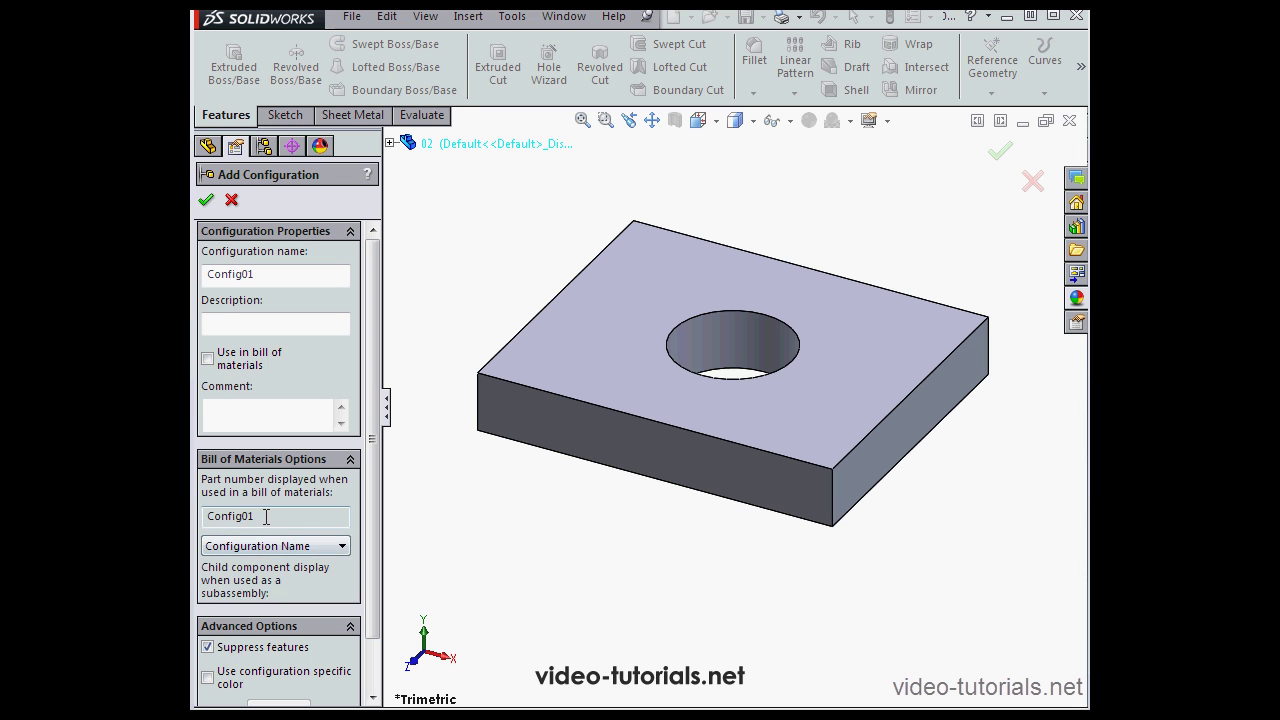
{"action": "left_click", "coordinate": [342, 548]}
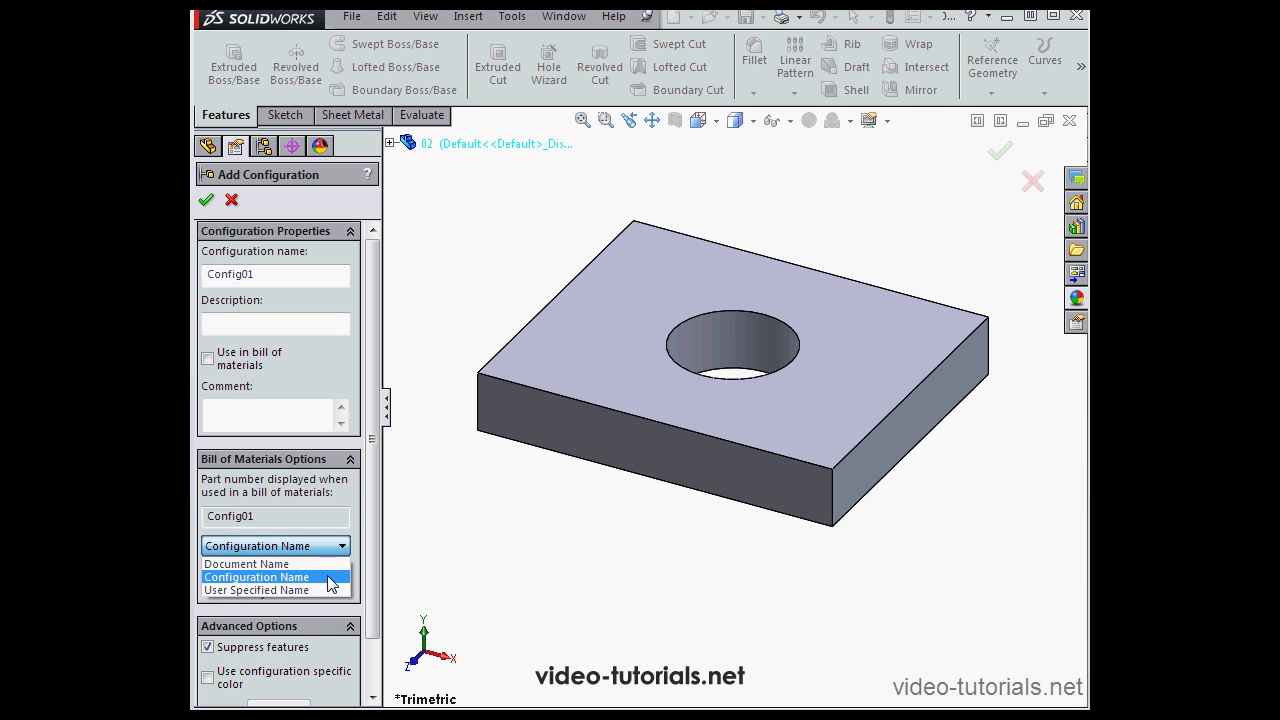
{"action": "left_click", "coordinate": [314, 590]}
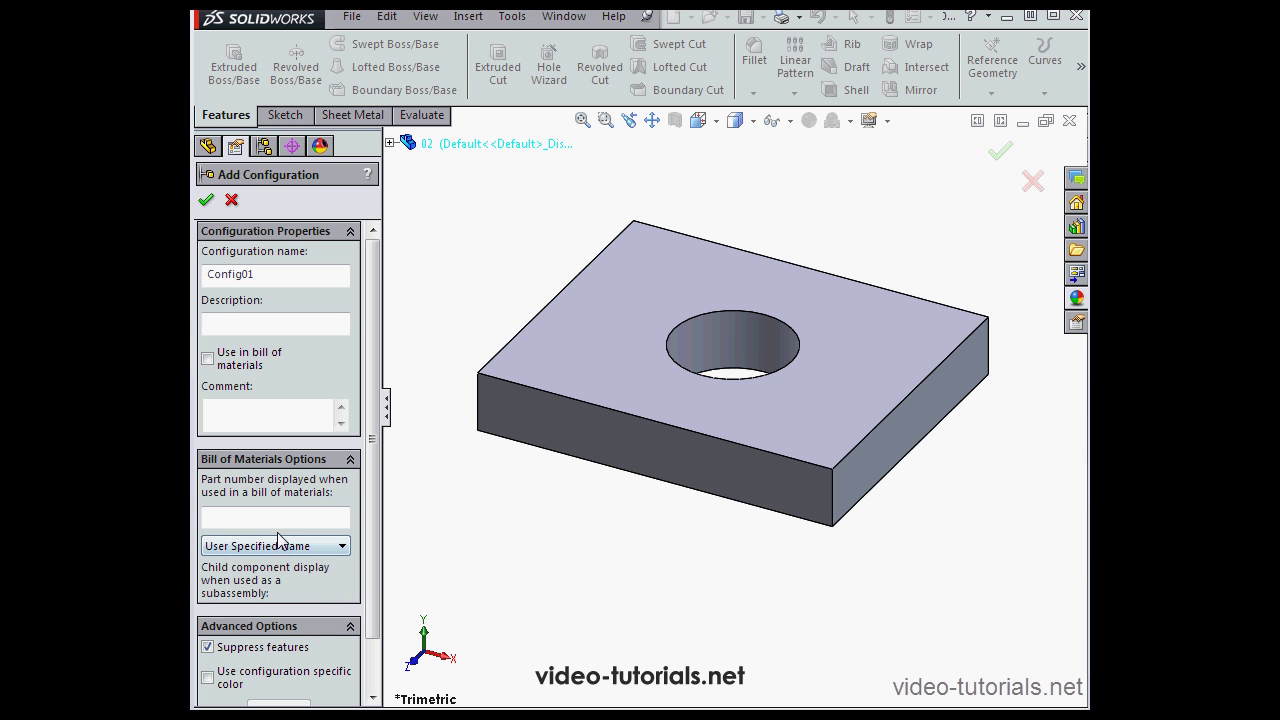
{"action": "left_click", "coordinate": [342, 546]}
{"action": "left_click", "coordinate": [318, 563]}
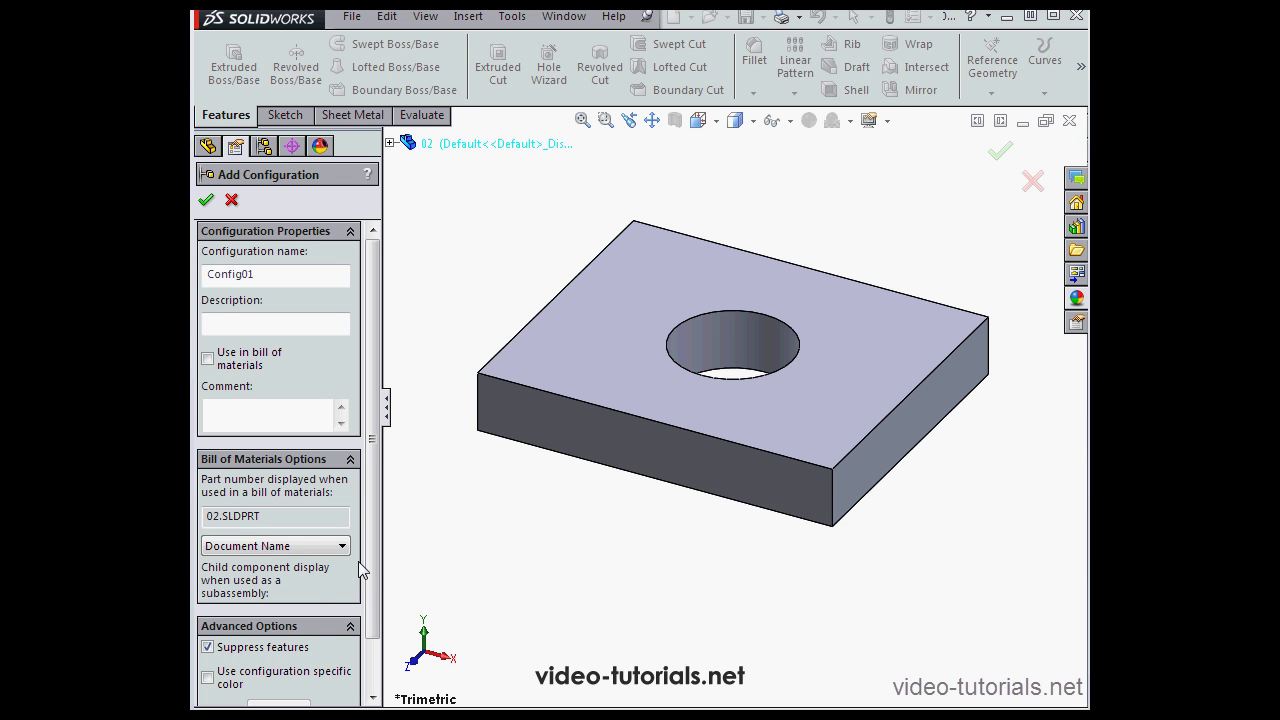
Keep Suppress features enabled in Config01's advanced options
{"action": "left_click_drag", "start_coordinate": [375, 570], "coordinate": [385, 663]}
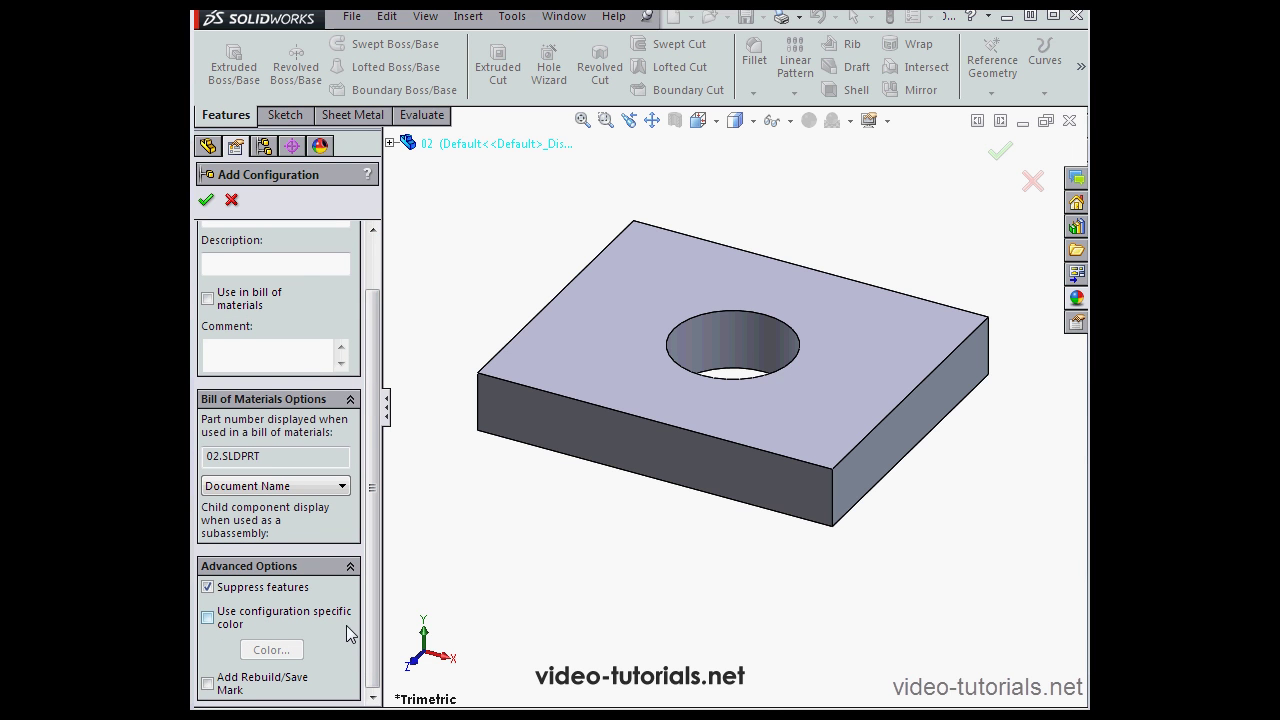
{"action": "left_click", "coordinate": [209, 588]}
{"action": "left_click", "coordinate": [209, 588]}
Leave Config01 without a configuration-specific colour, cancelling the colour dialog
{"action": "left_click", "coordinate": [209, 618]}
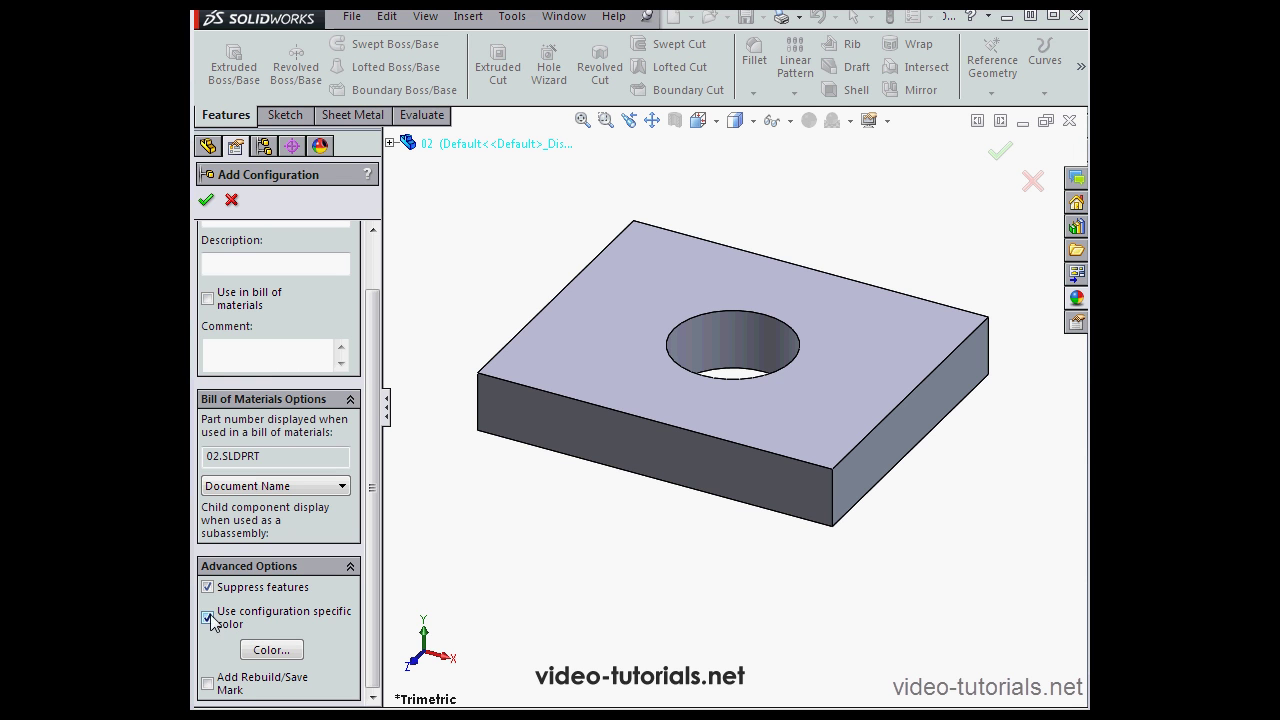
{"action": "left_click", "coordinate": [281, 655]}
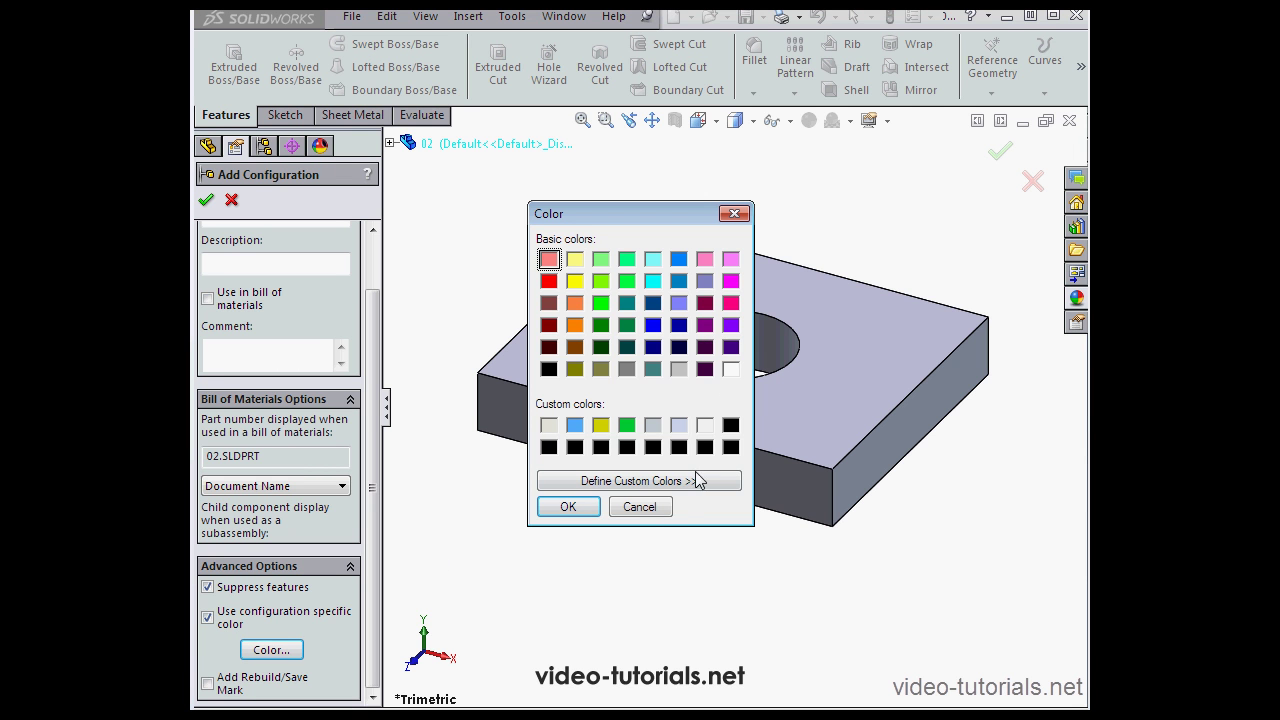
{"action": "left_click", "coordinate": [638, 507]}
{"action": "left_click", "coordinate": [209, 619]}
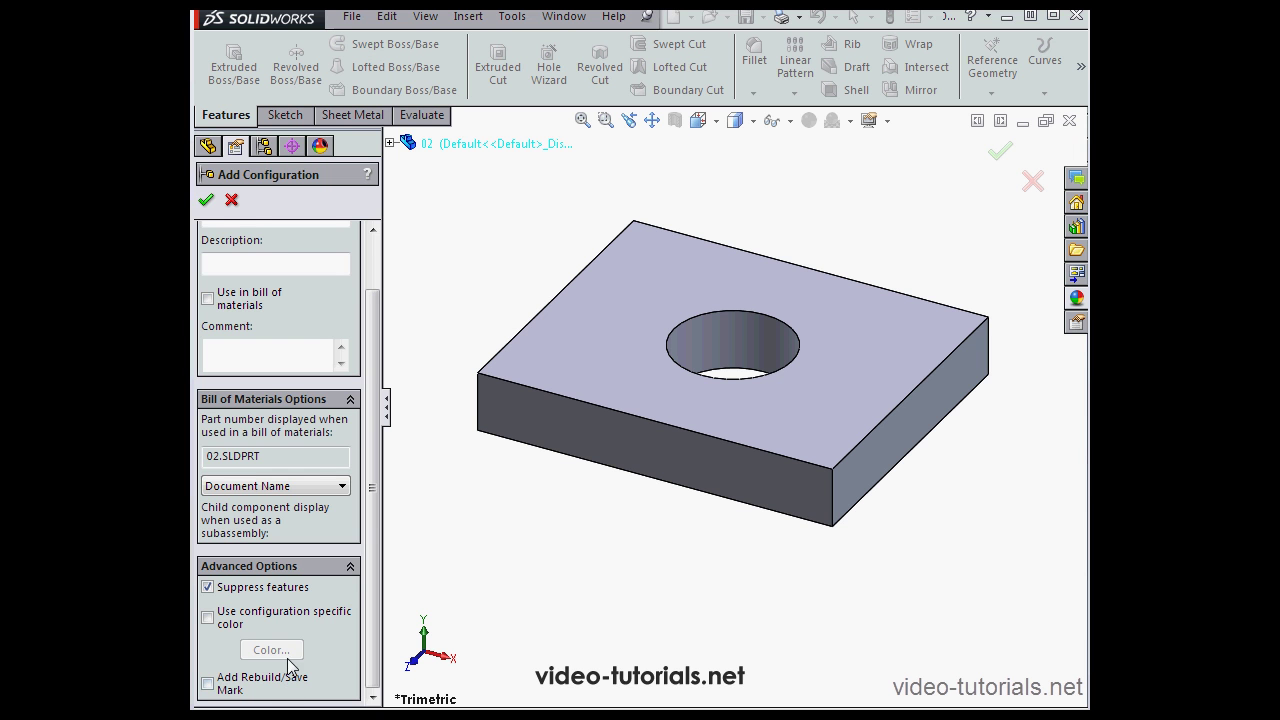
Confirm Config01, then add Config02 with Suppress features unchecked
{"action": "left_click", "coordinate": [206, 200]}
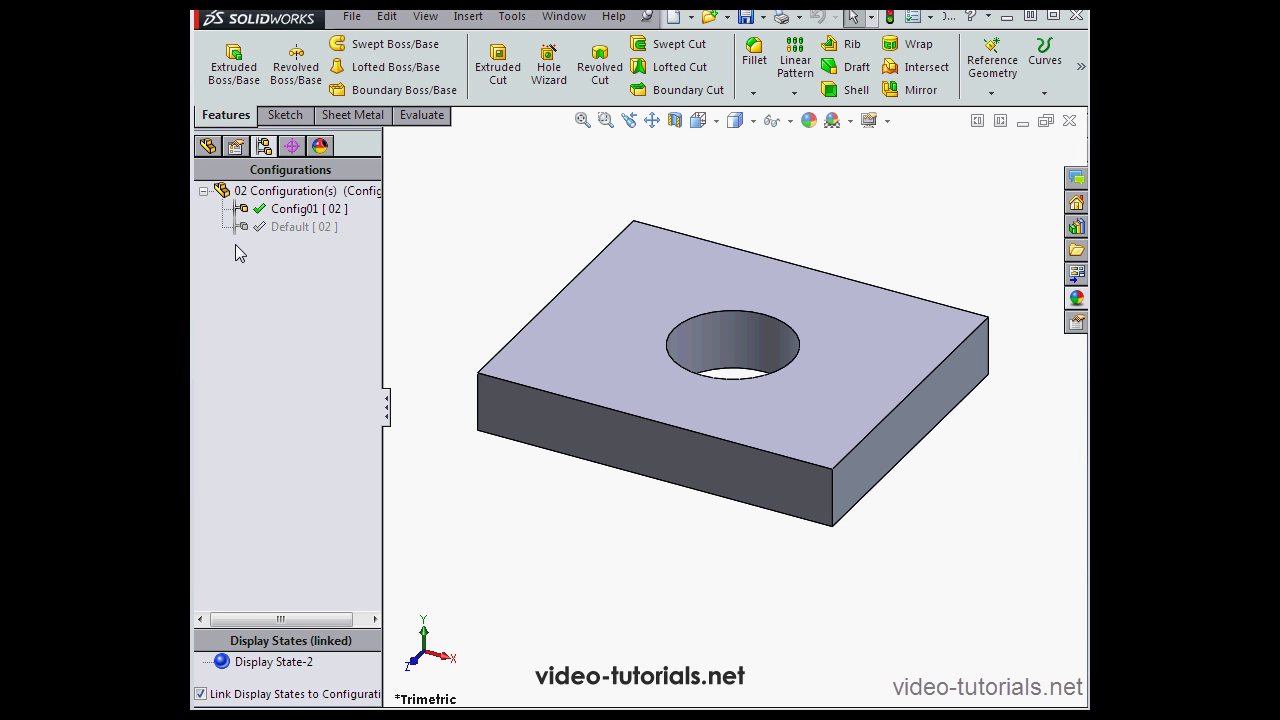
{"action": "right_click", "coordinate": [297, 191]}
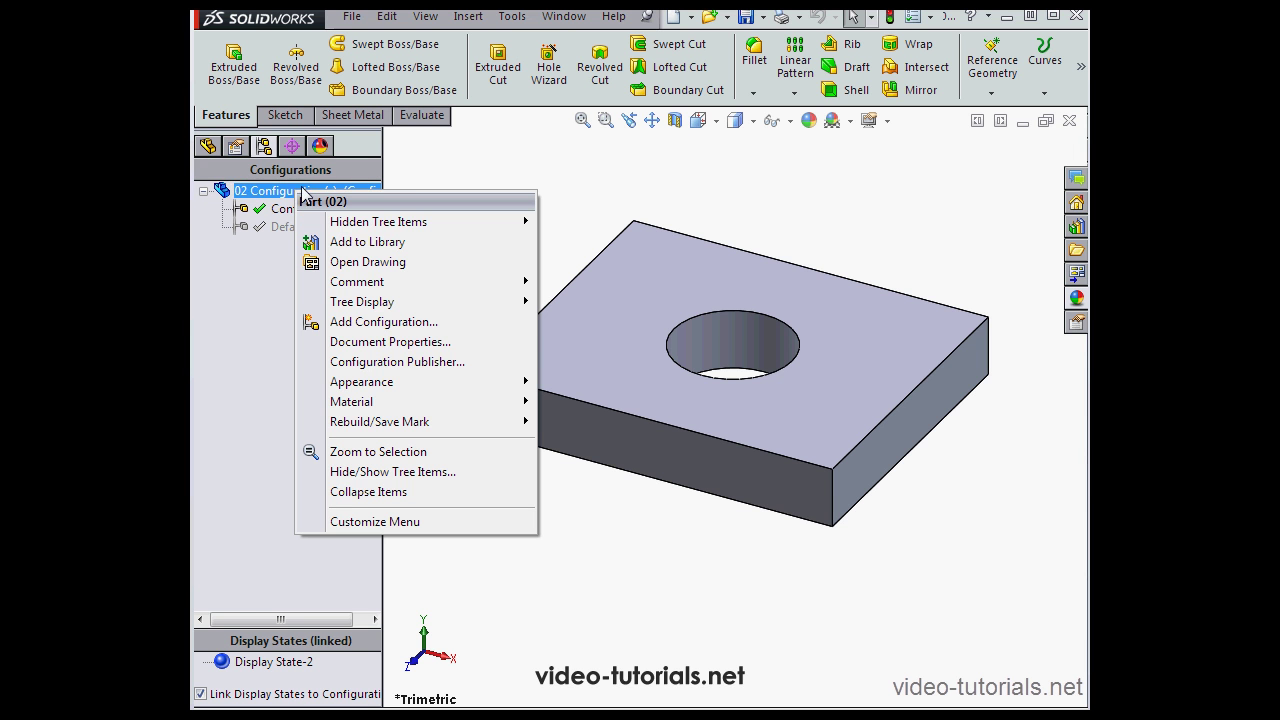
{"action": "left_click", "coordinate": [388, 322]}
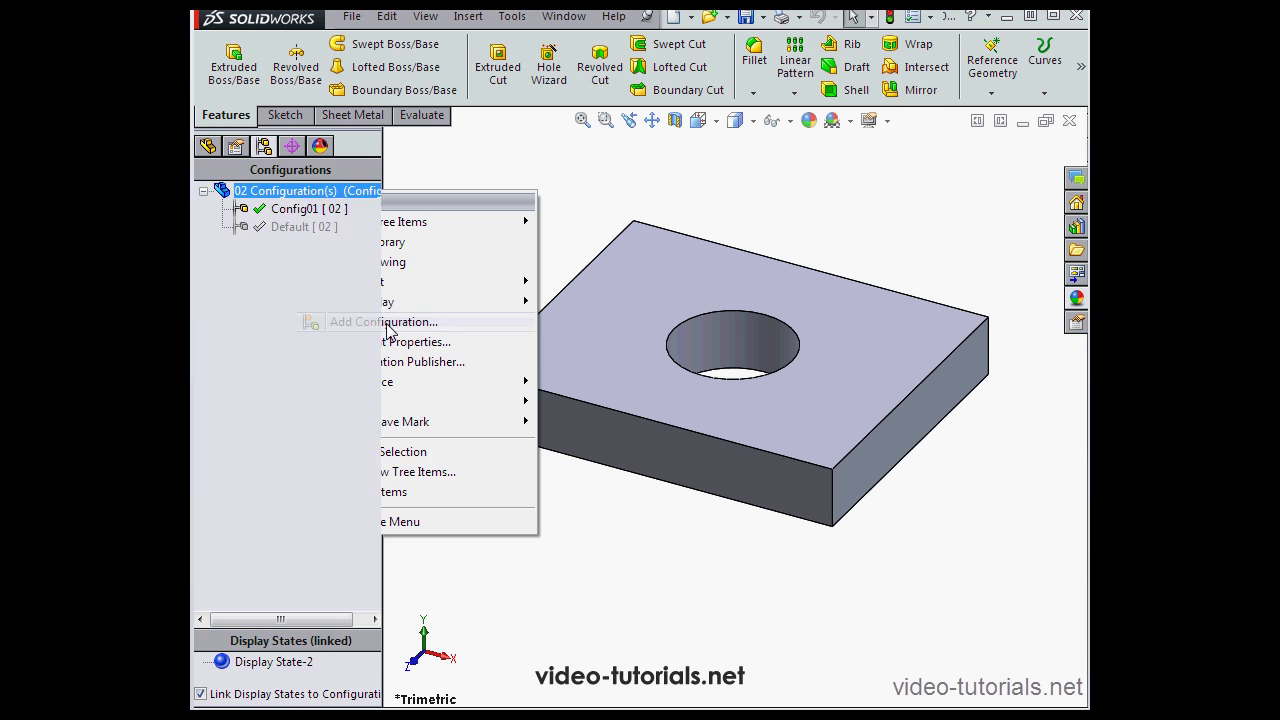
{"action": "type", "text": "C"}
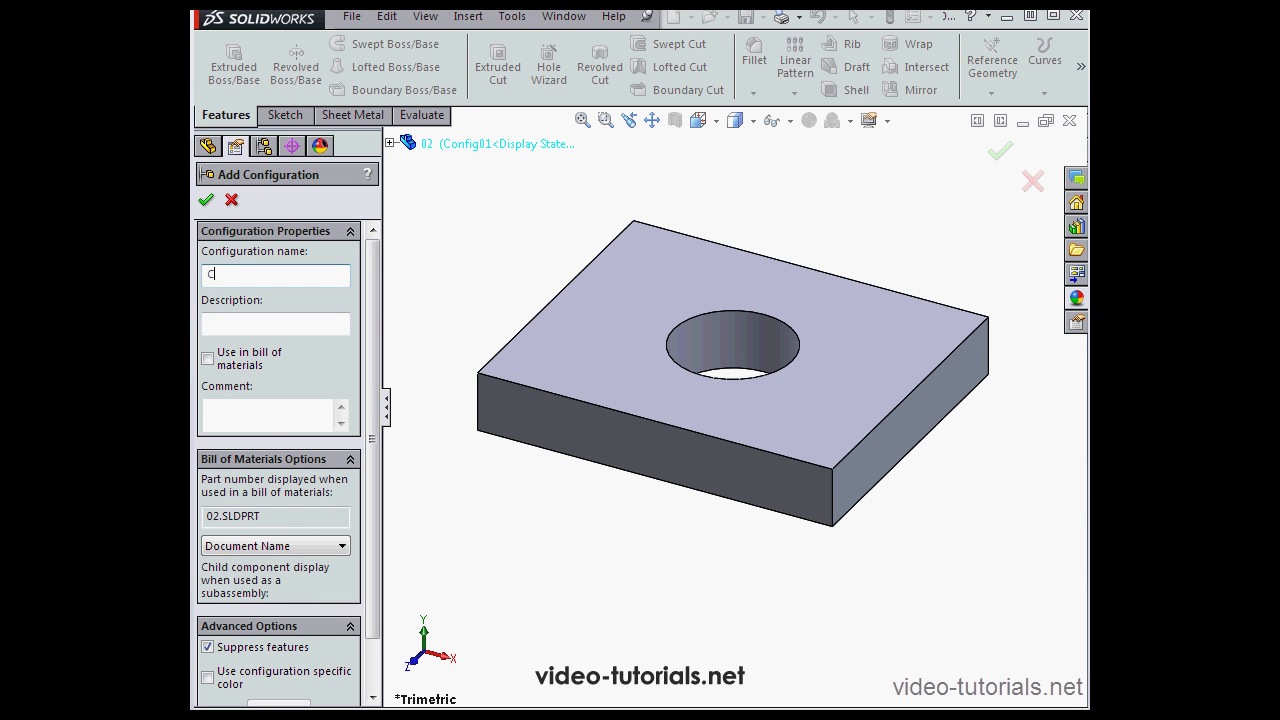
{"action": "type", "text": "onfig"}
{"action": "type", "text": "02"}
{"action": "left_click", "coordinate": [335, 318]}
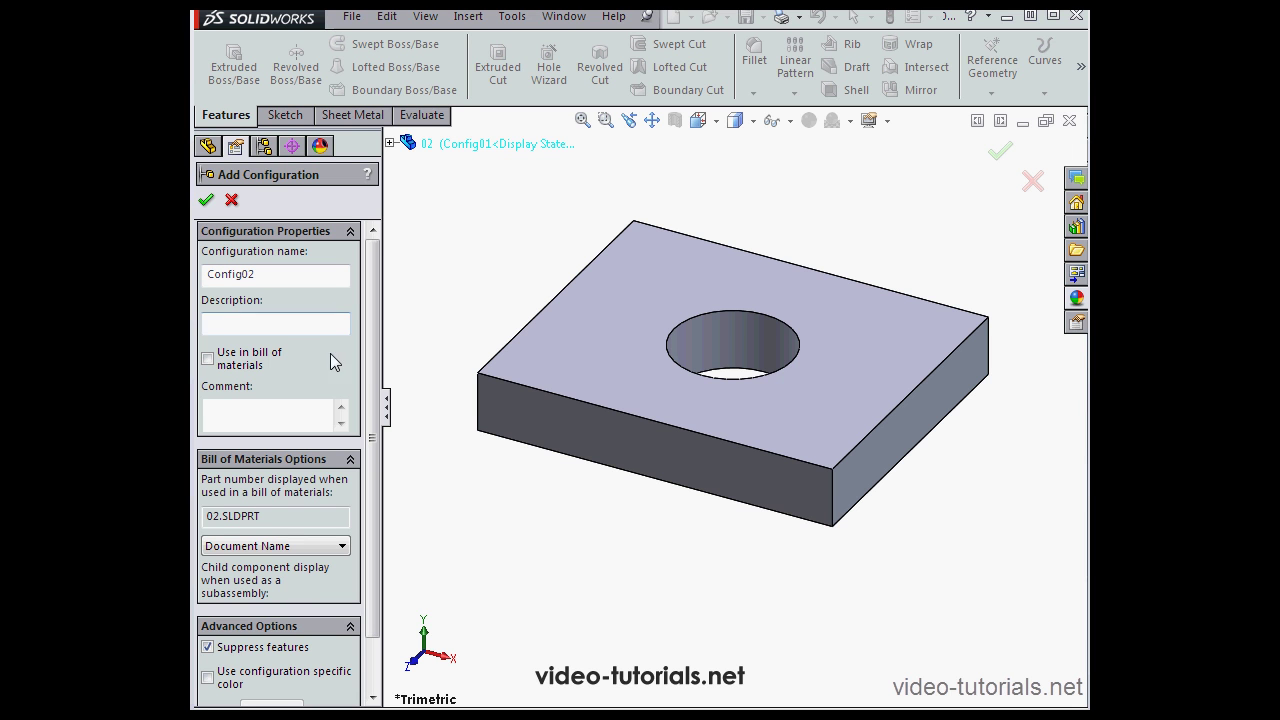
{"action": "left_click", "coordinate": [216, 646]}
{"action": "left_click", "coordinate": [207, 201]}
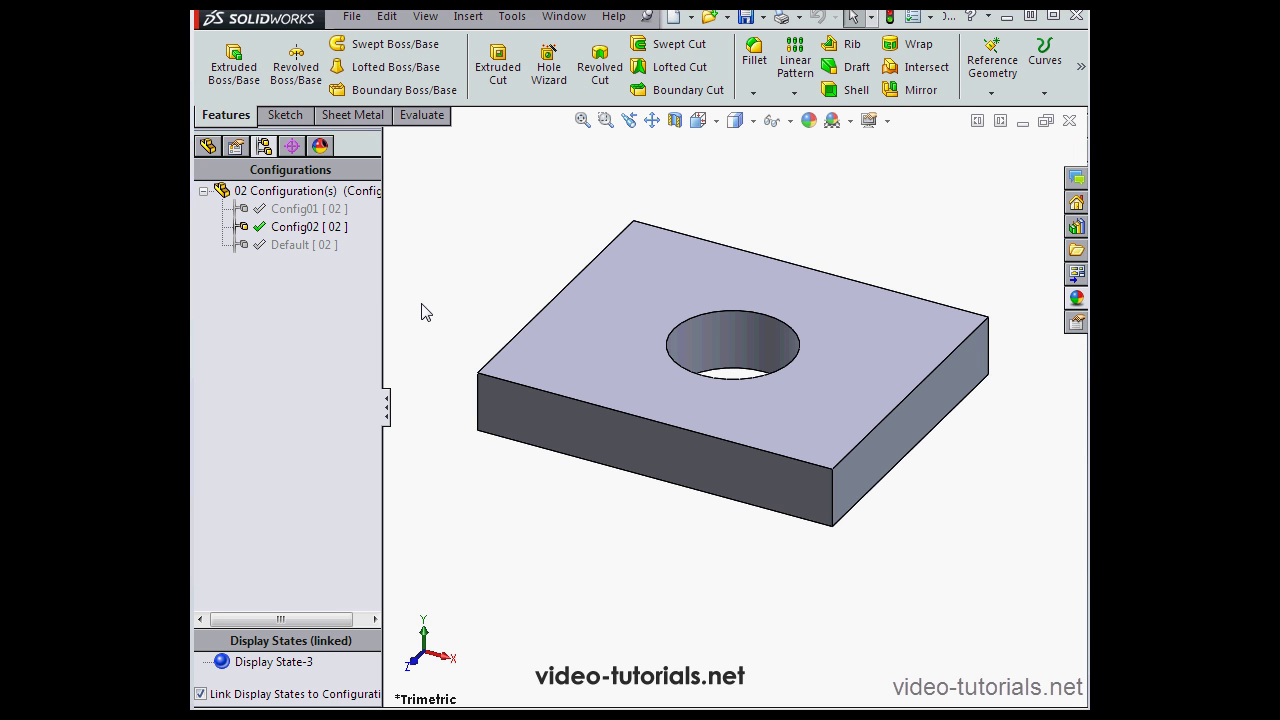
Add a derived configuration named Der-Config beneath the Default configuration
{"action": "right_click", "coordinate": [300, 250]}
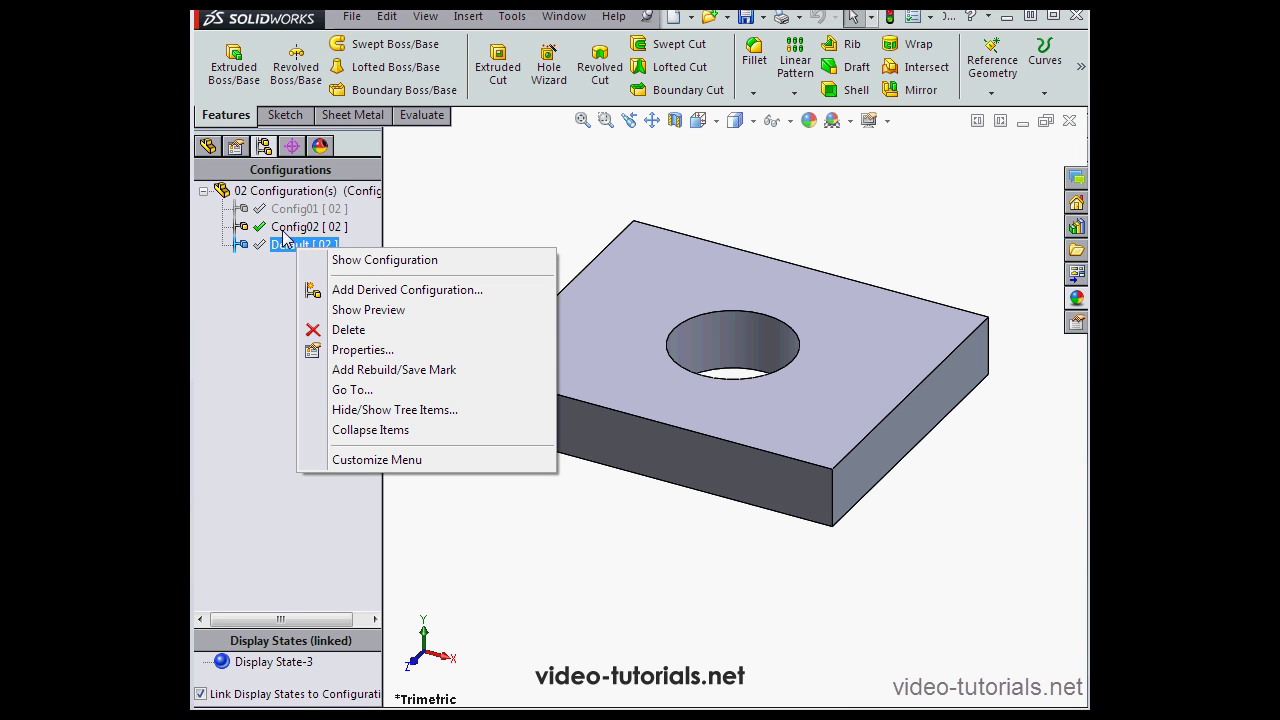
{"action": "left_click", "coordinate": [395, 290]}
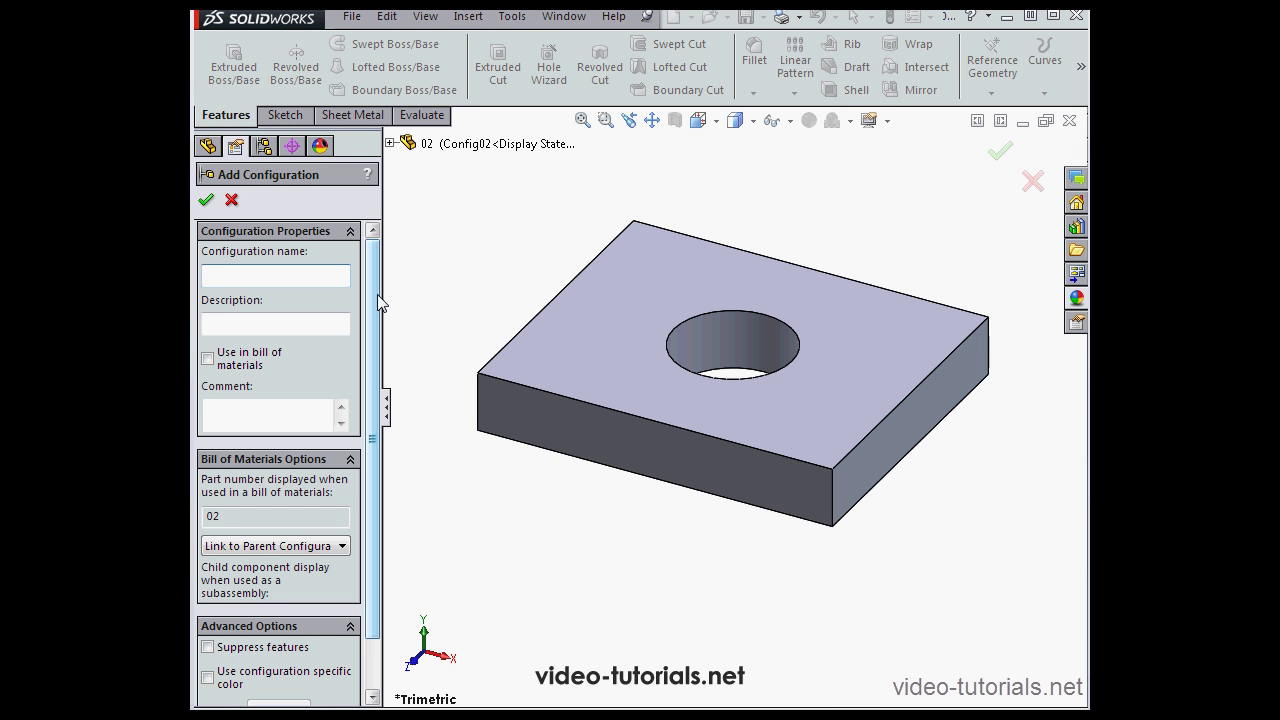
{"action": "type", "text": "Der-"}
{"action": "type", "text": "Con"}
{"action": "type", "text": "fig"}
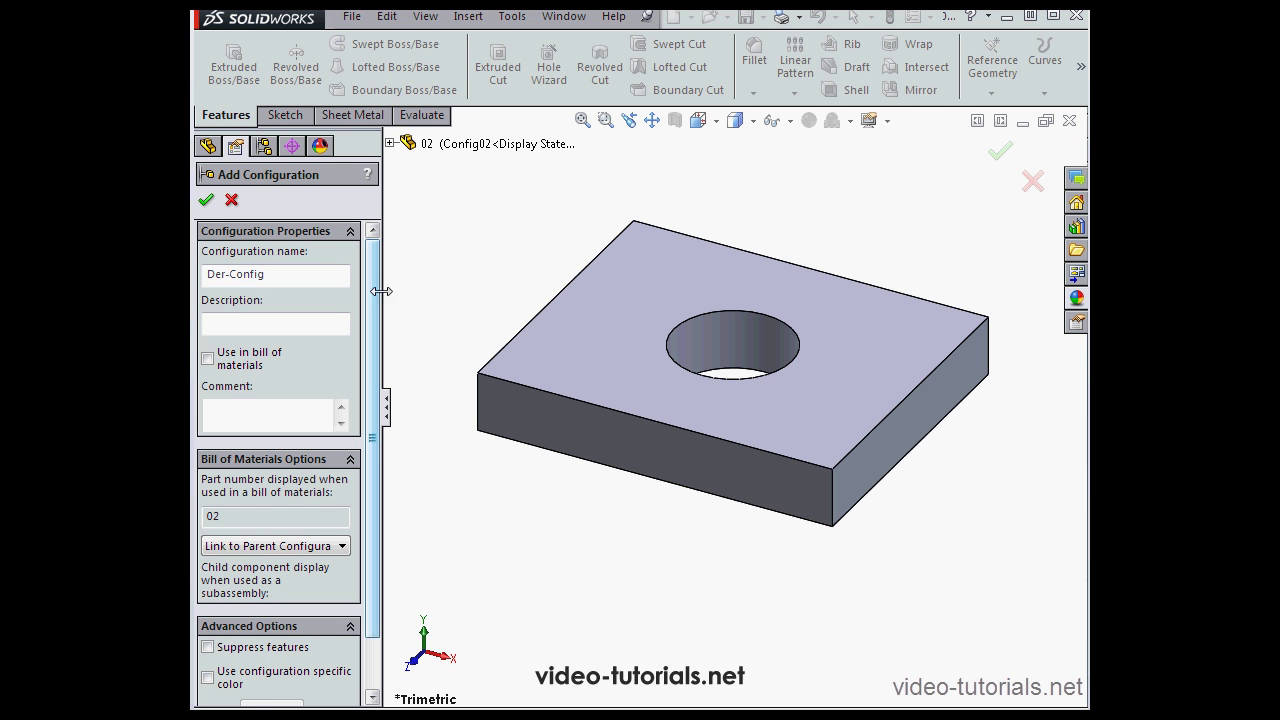
{"action": "left_click", "coordinate": [207, 201]}
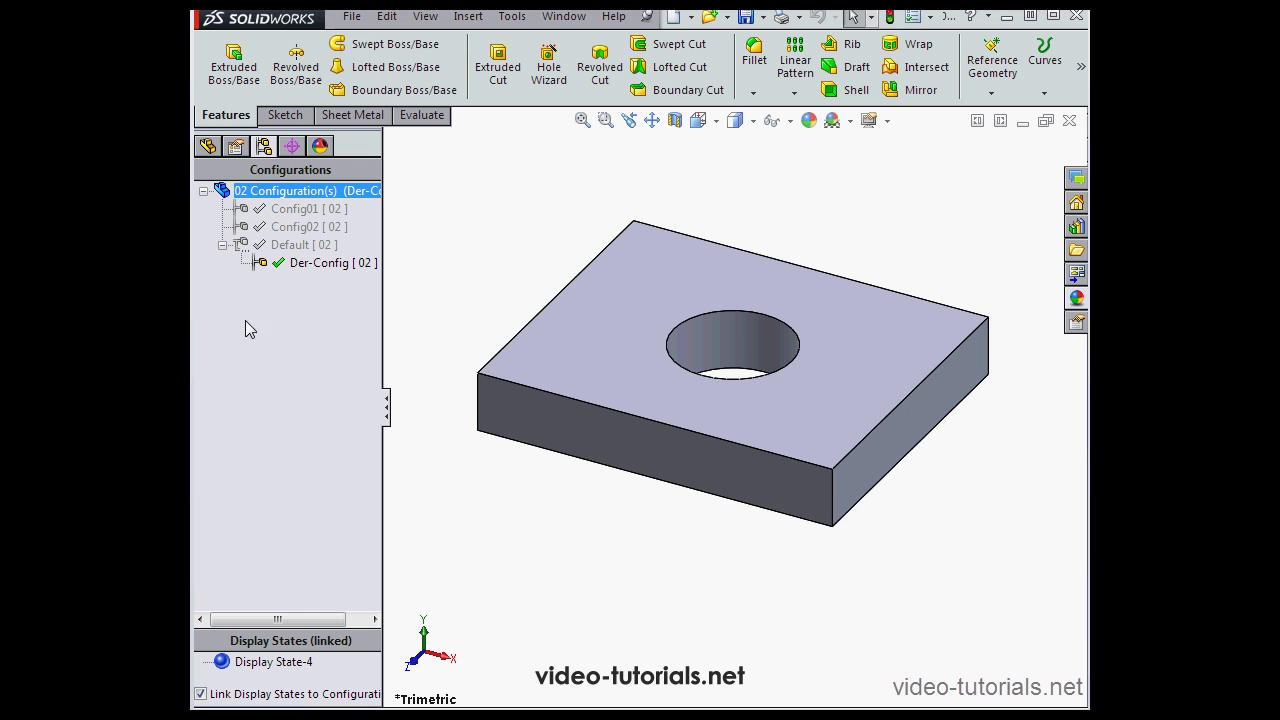
{"action": "left_click", "coordinate": [299, 247]}
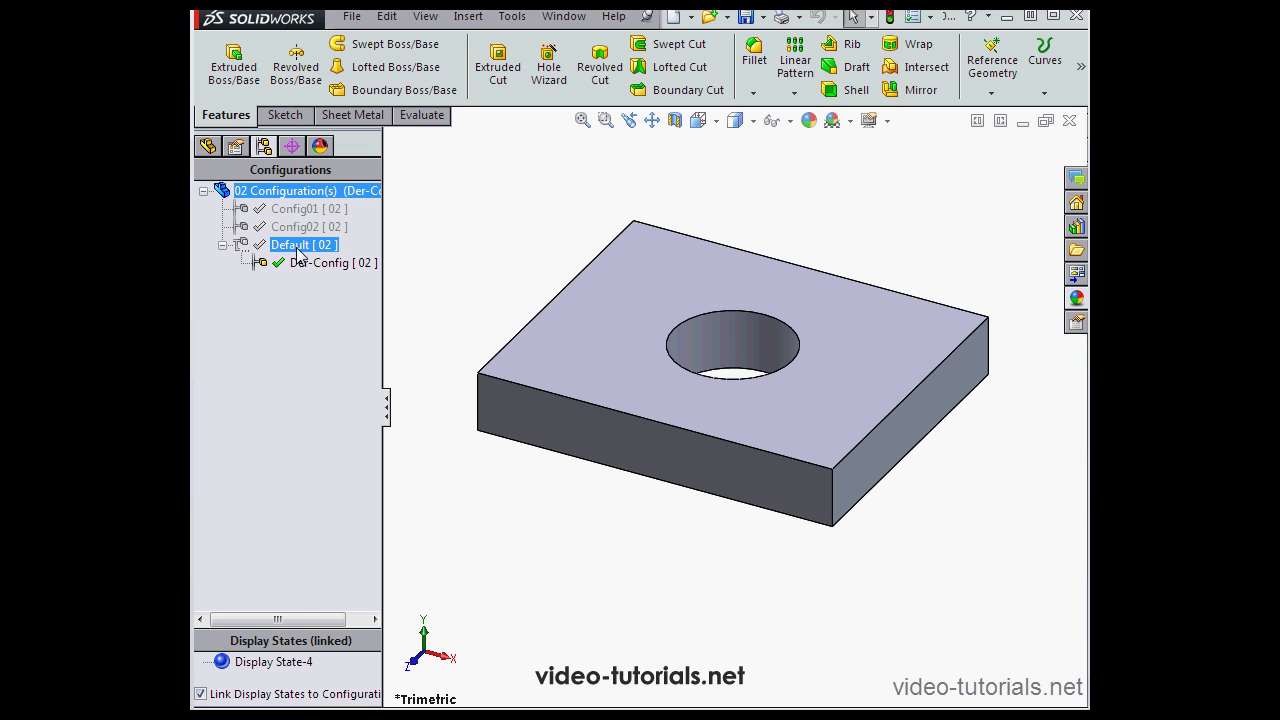
{"action": "left_click", "coordinate": [297, 264]}
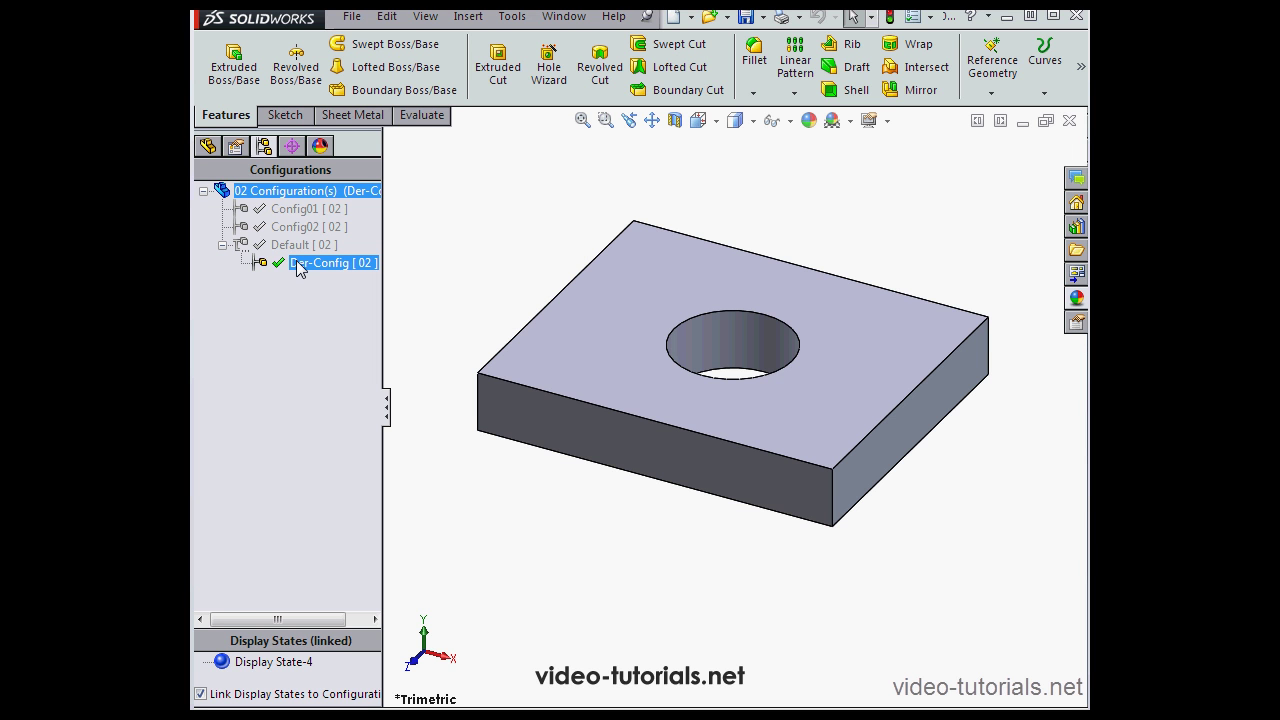
{"action": "left_click", "coordinate": [298, 248]}
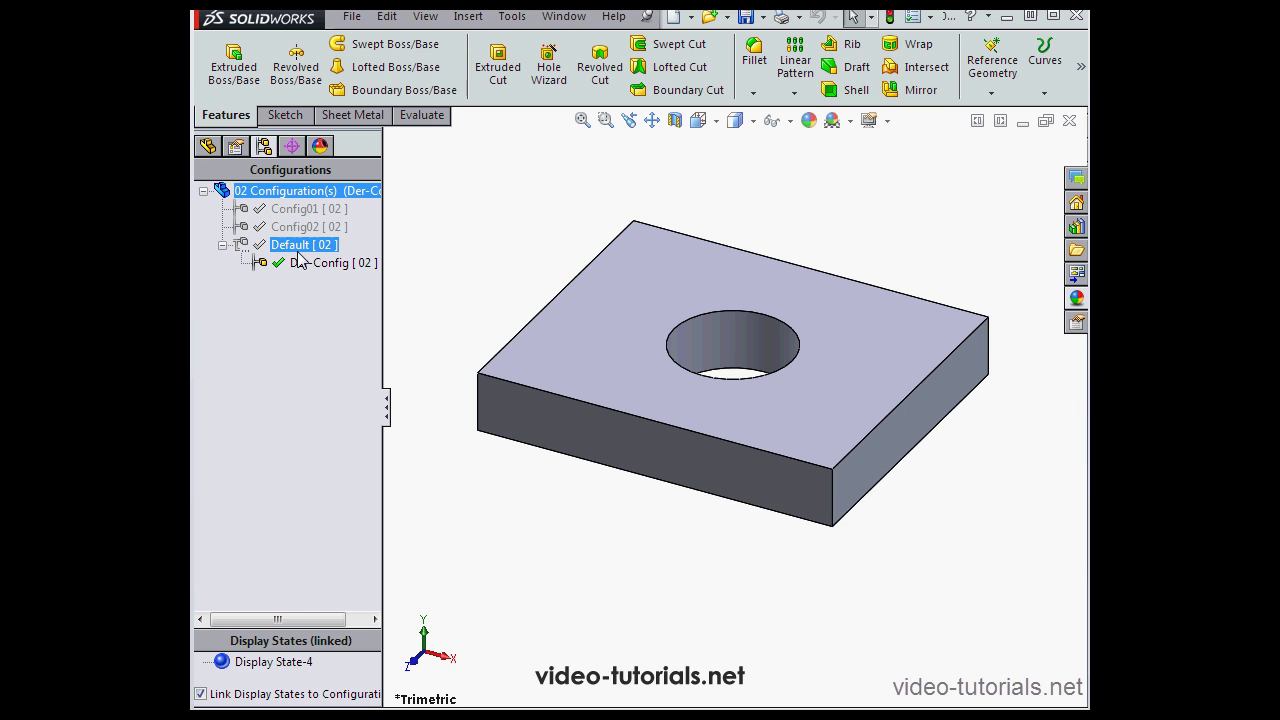
{"action": "left_click", "coordinate": [300, 264]}
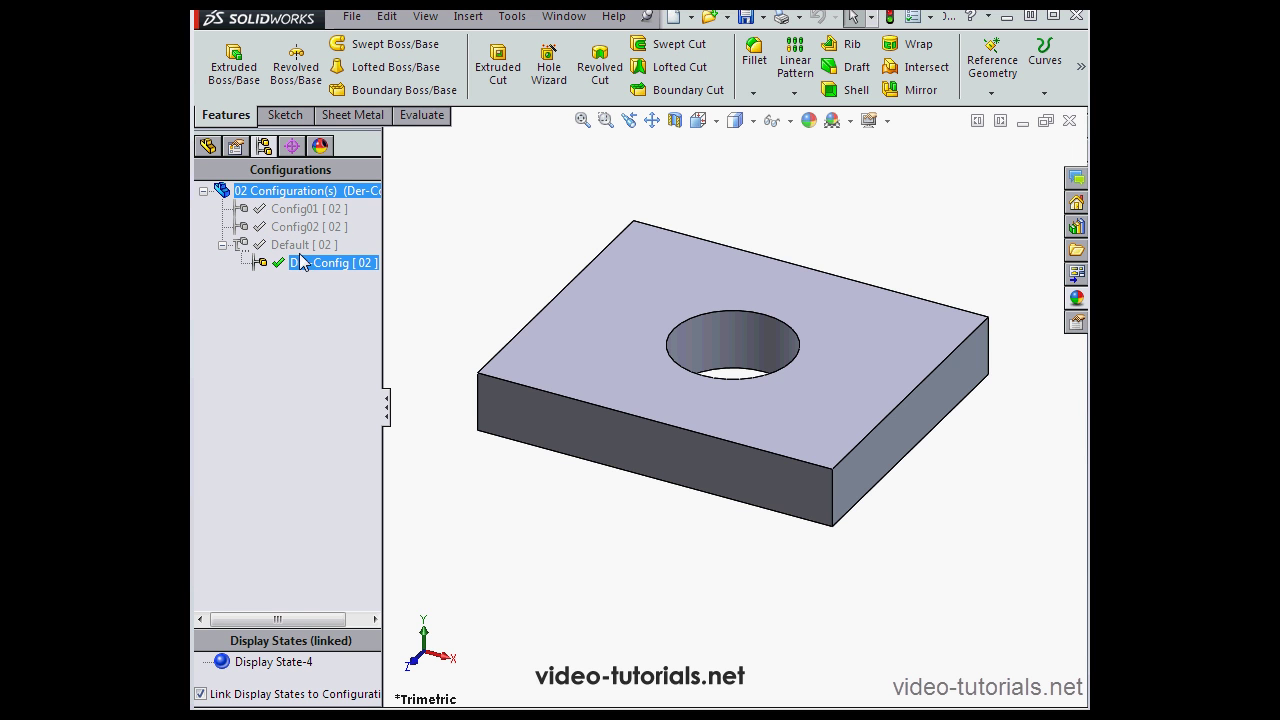